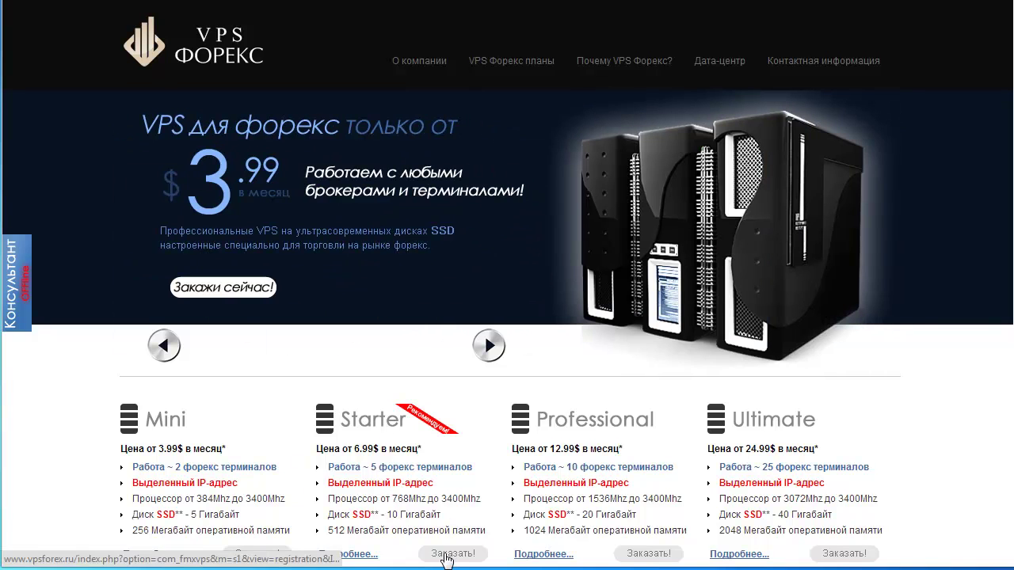
- View the order form for the Starter VPS plan and leave the browser for the desktop
left_click(446, 557)
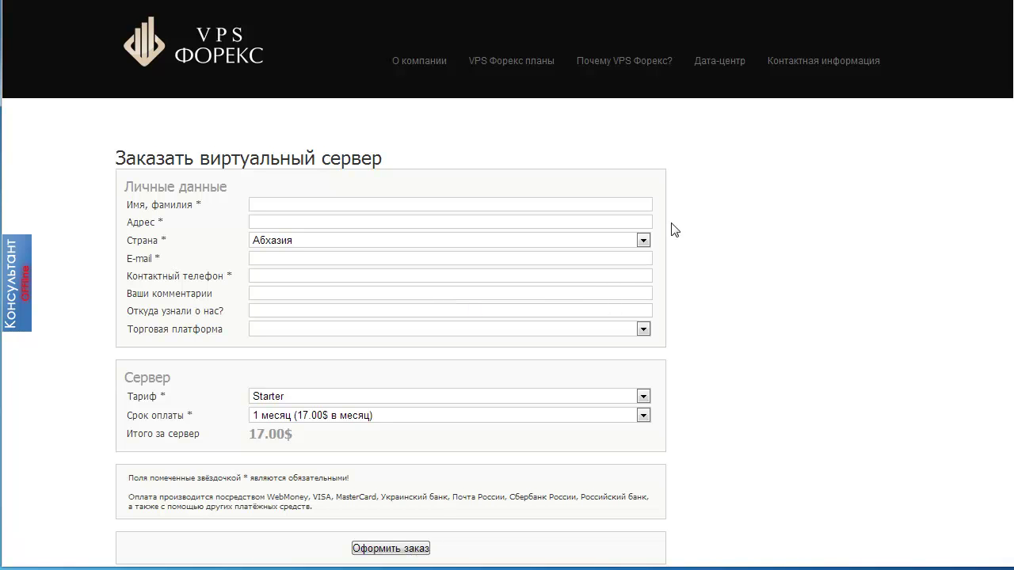
left_click(931, 1)
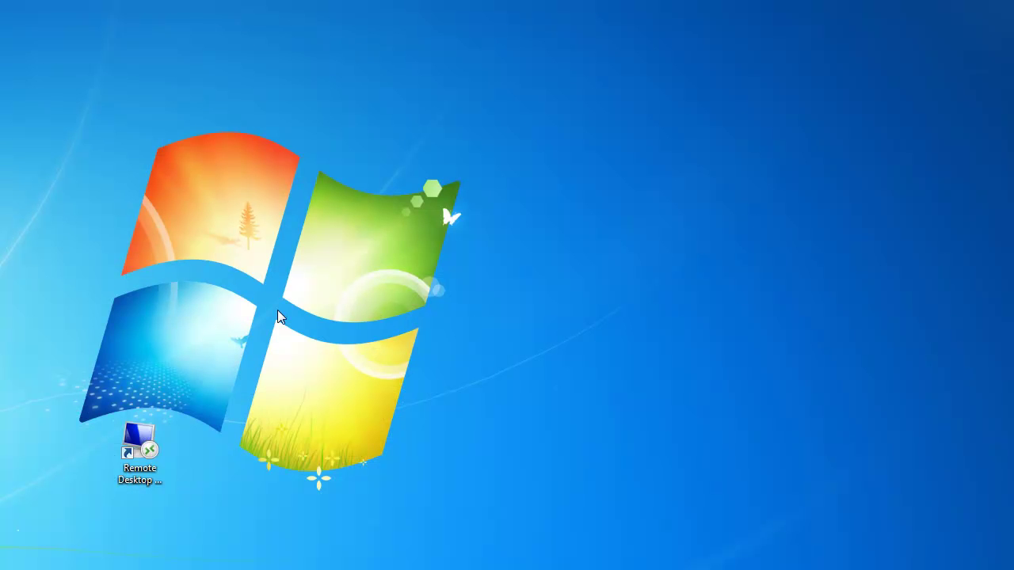
- Connect to 94.30.129.48:56662 /admin with Remote Desktop Connection and log in to Windows Server with the administrator account's password
left_click(144, 460)
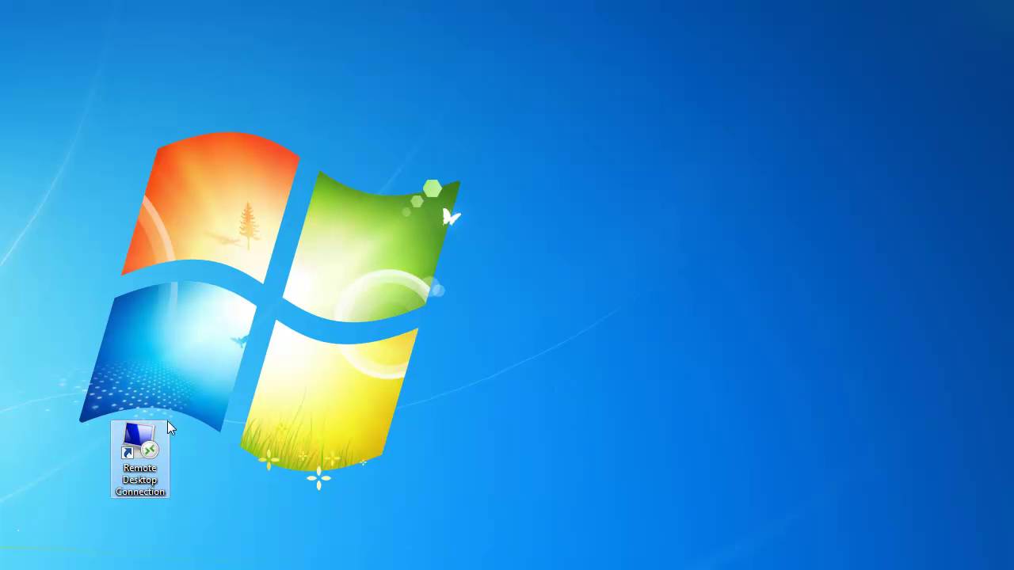
double_click(151, 480)
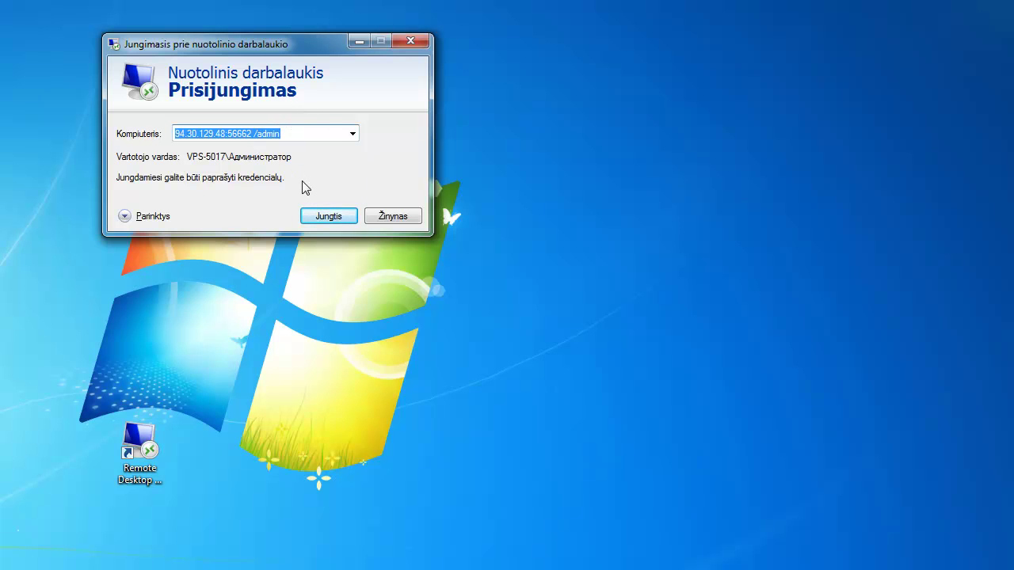
left_click(295, 134)
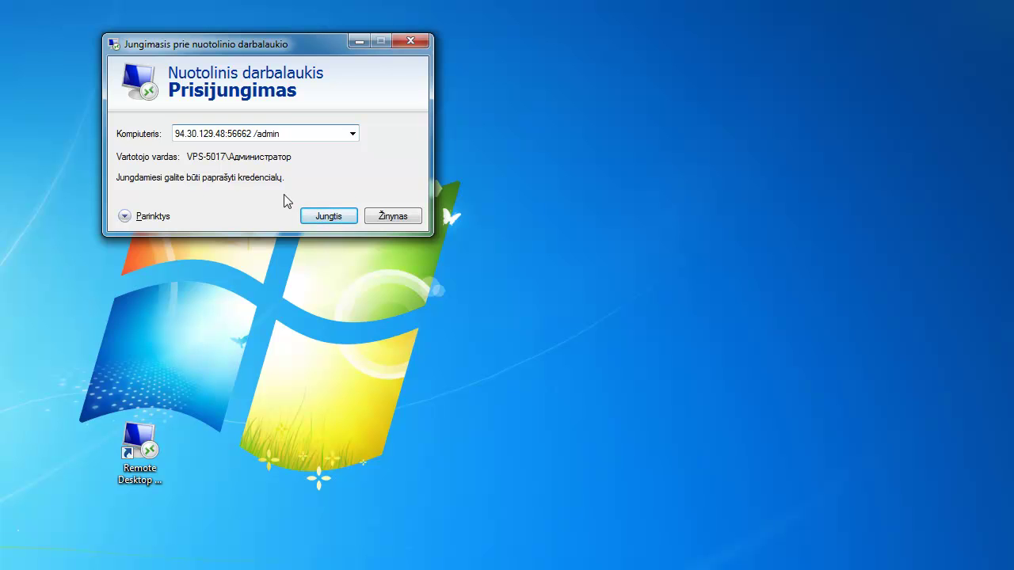
left_click(336, 219)
left_click(345, 219)
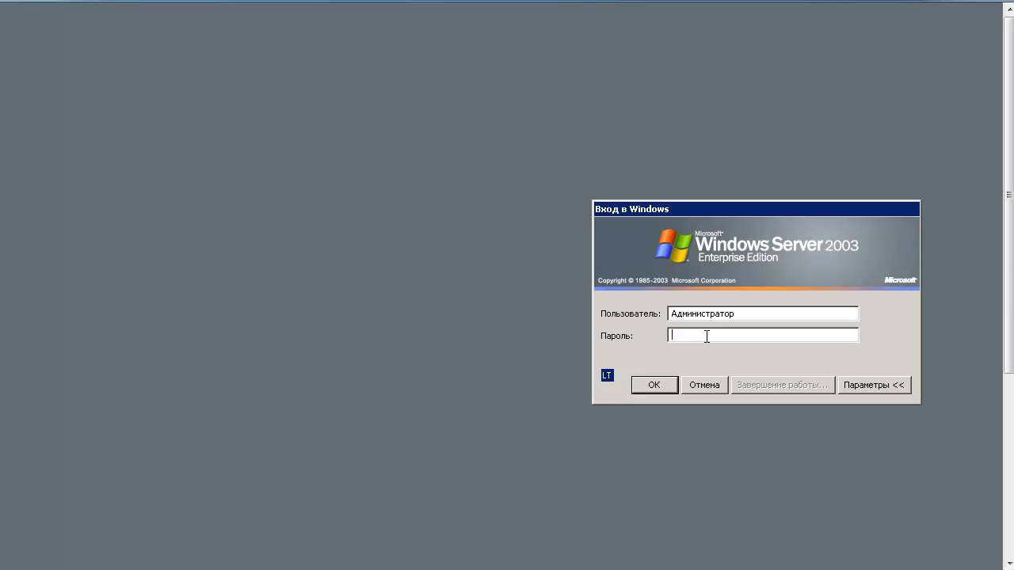
type("••••••••")
key("Return")
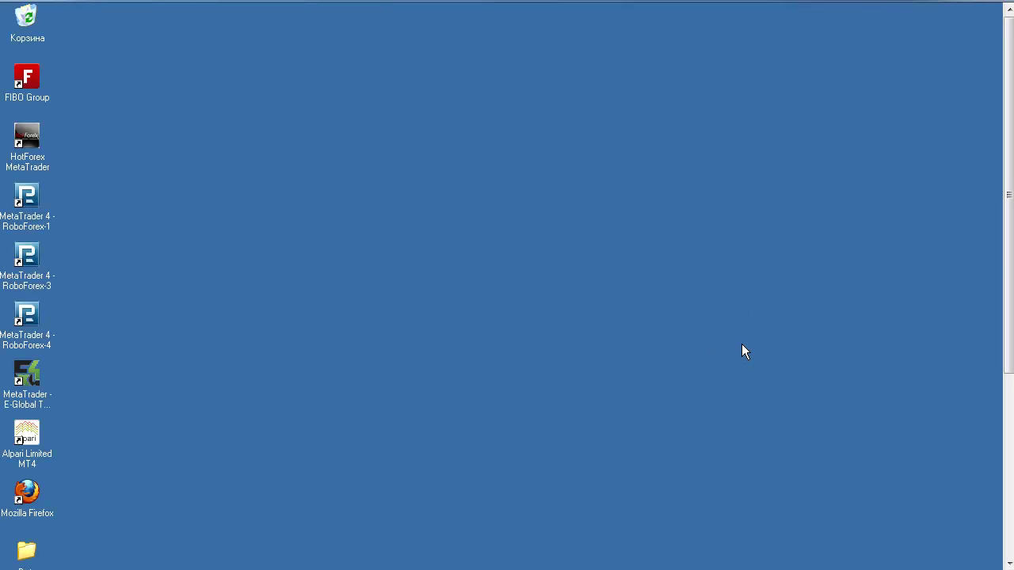
- Examine the remote server's desktop shortcuts, running trading terminals and Start menu programs
left_click_drag(1008, 255, 1000, 458)
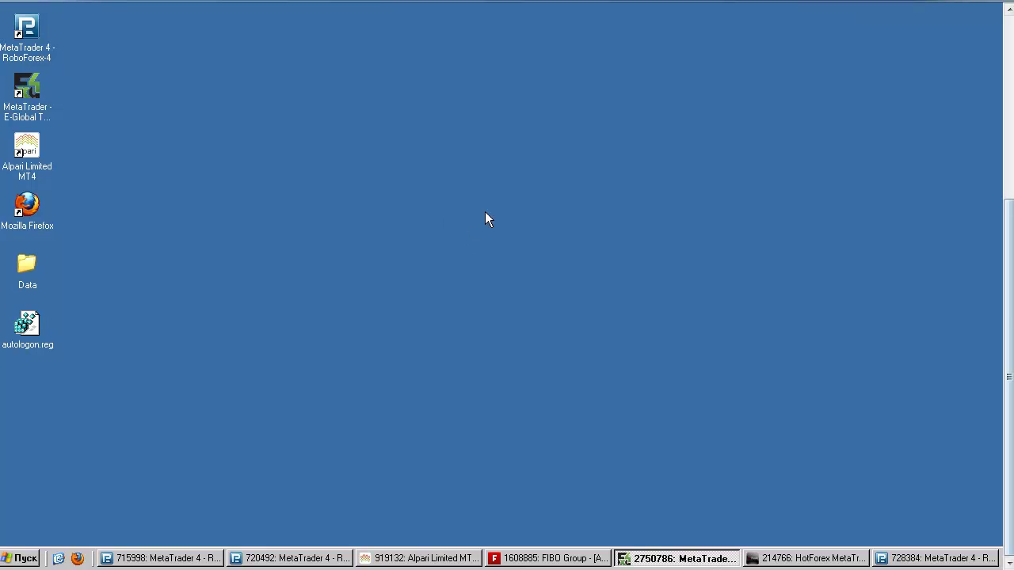
left_click_drag(1008, 295, 973, 61)
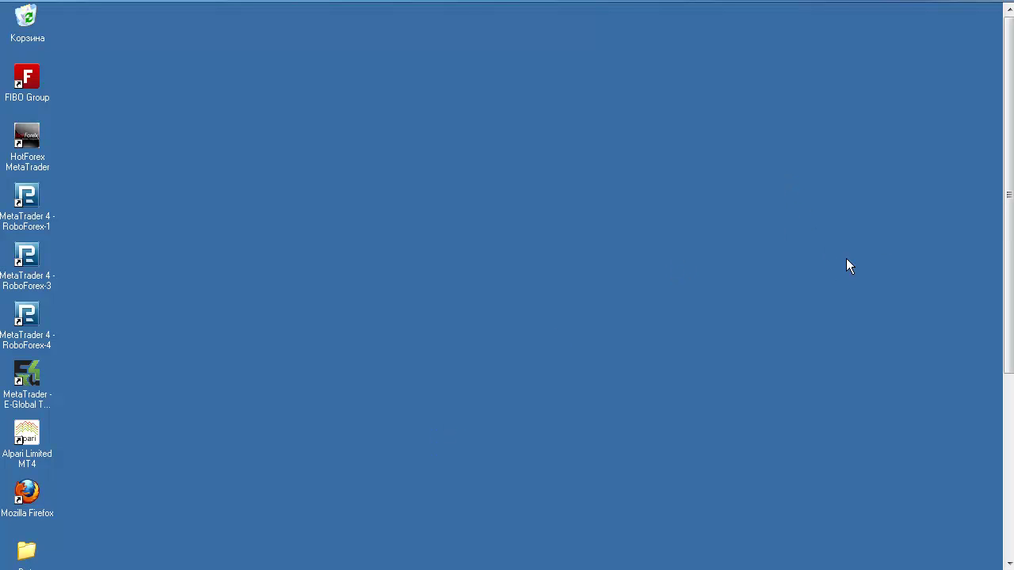
left_click_drag(1009, 194, 979, 164)
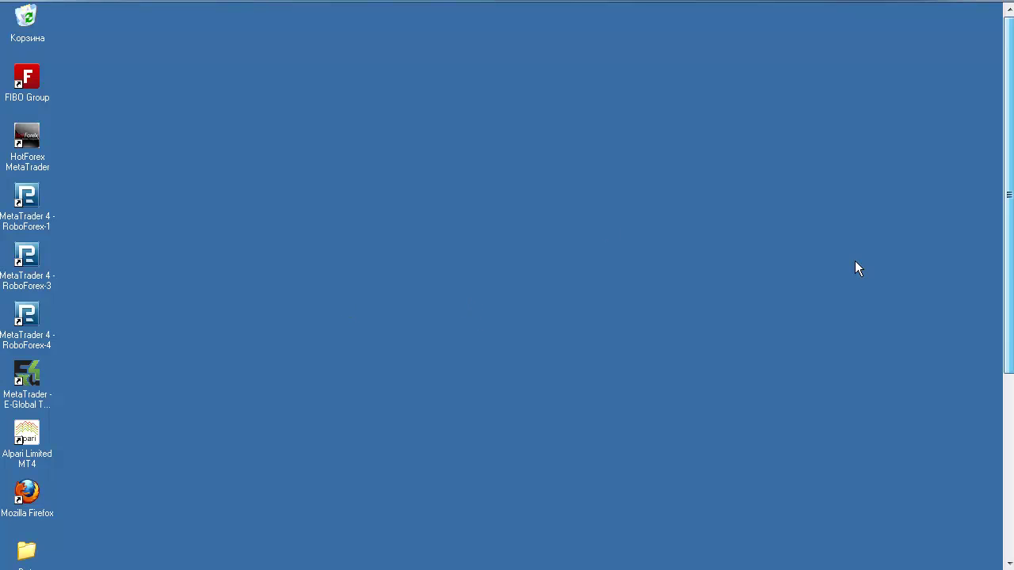
left_click_drag(1005, 269, 964, 487)
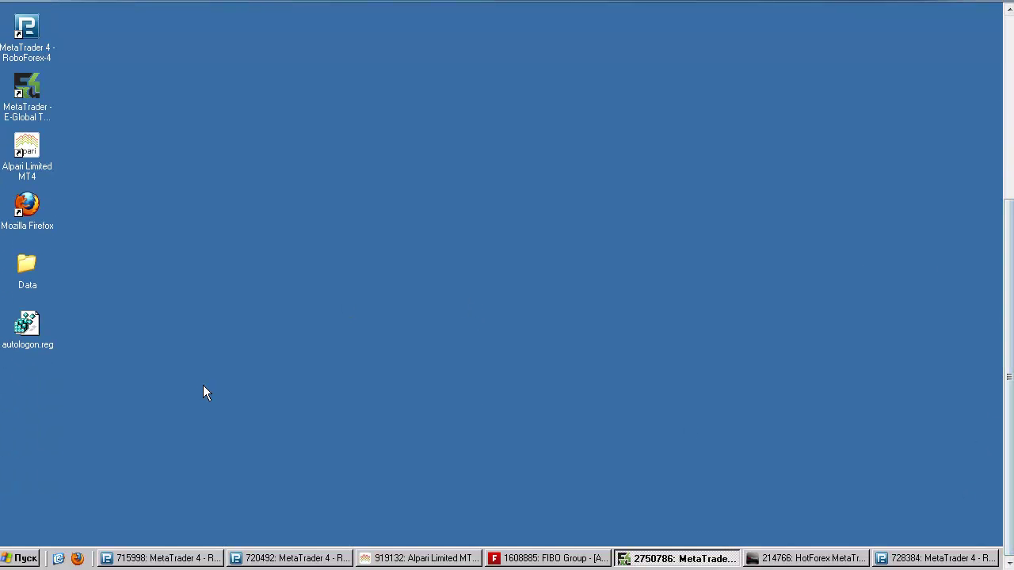
left_click(21, 559)
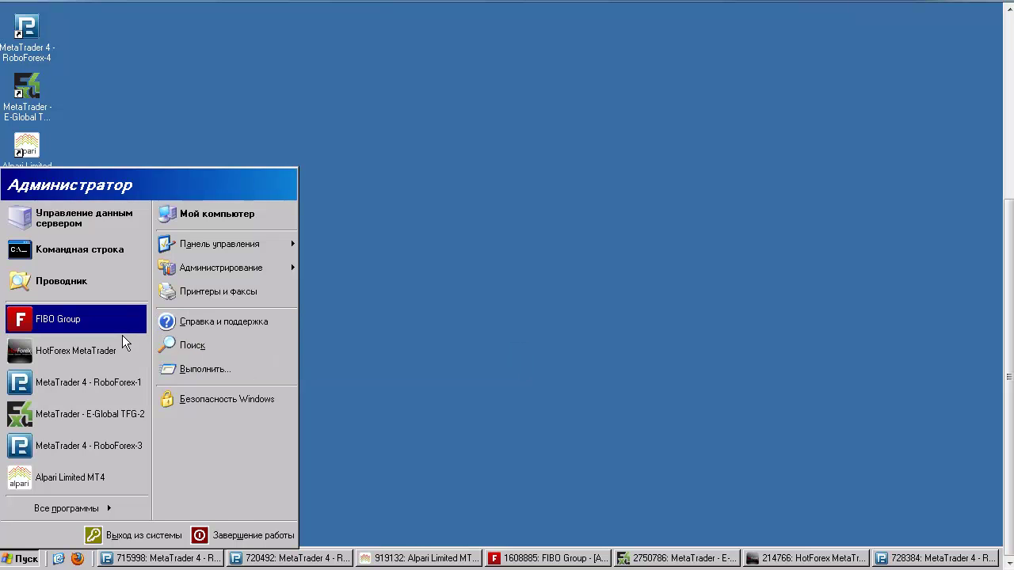
left_click(361, 328)
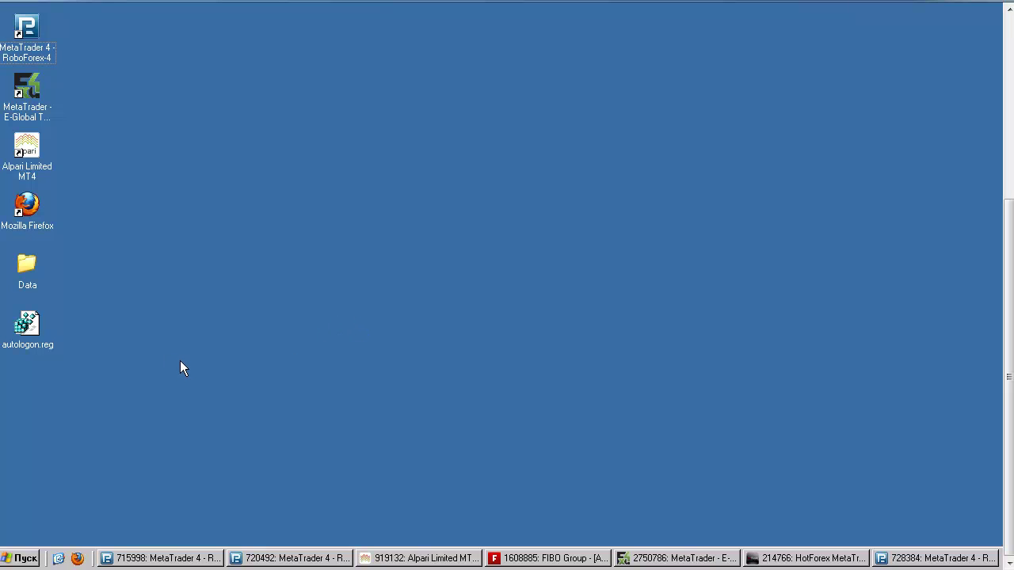
- Launch Mozilla Firefox on the remote server and shift its window slightly higher on the desktop
left_click(36, 225)
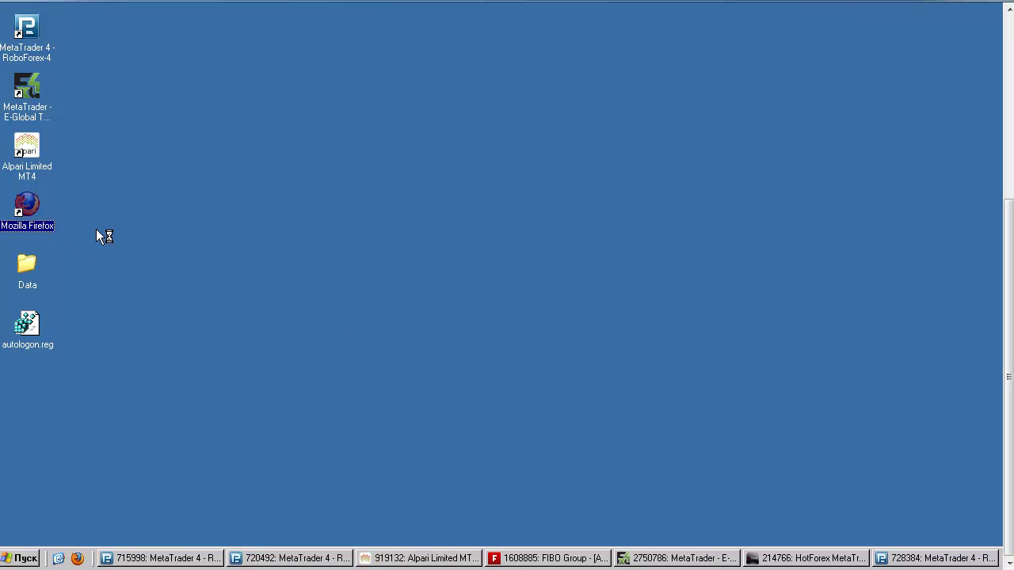
key("Return")
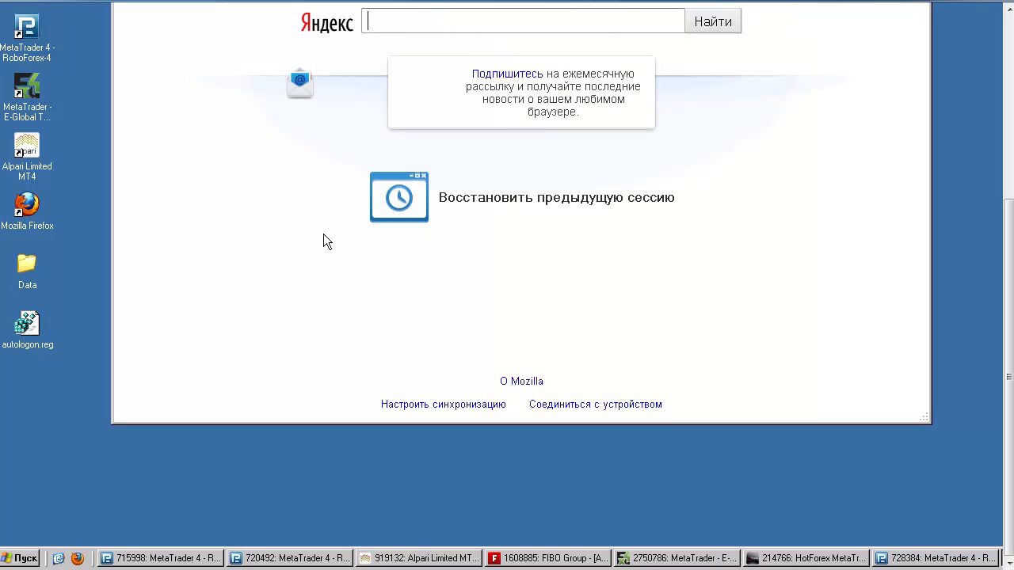
left_click_drag(1008, 245, 991, 116)
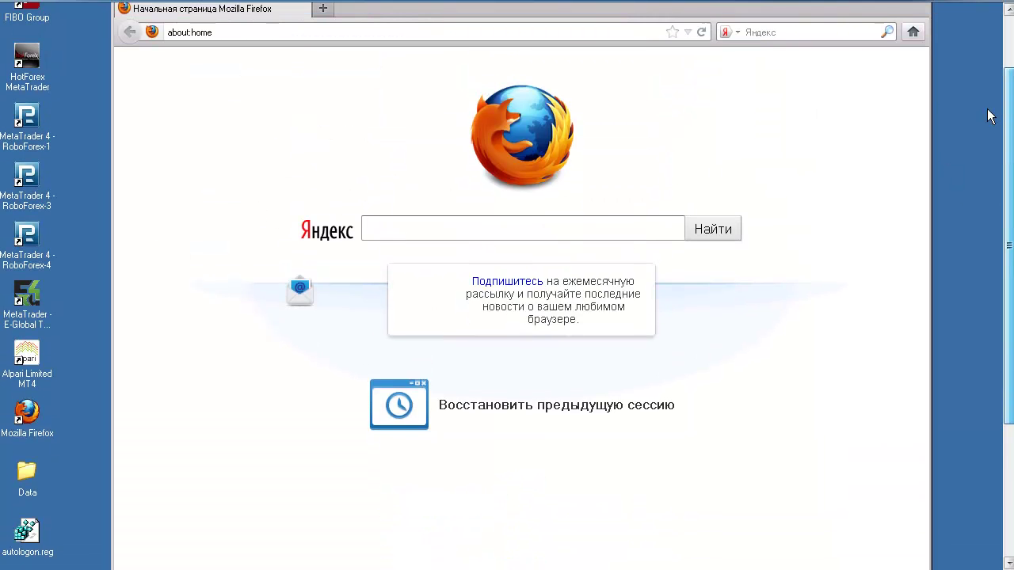
left_click(299, 34)
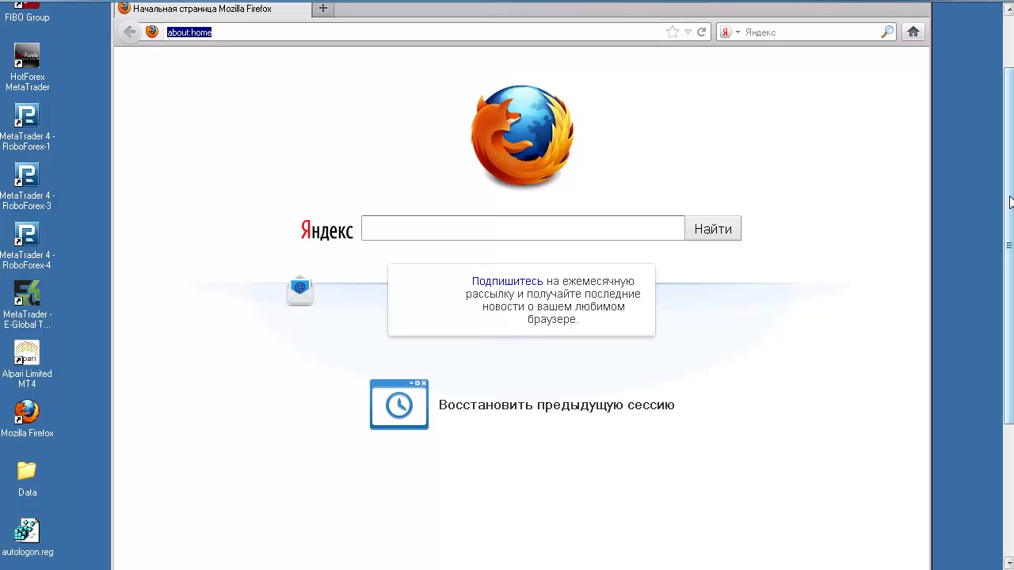
left_click_drag(1007, 203, 1006, 133)
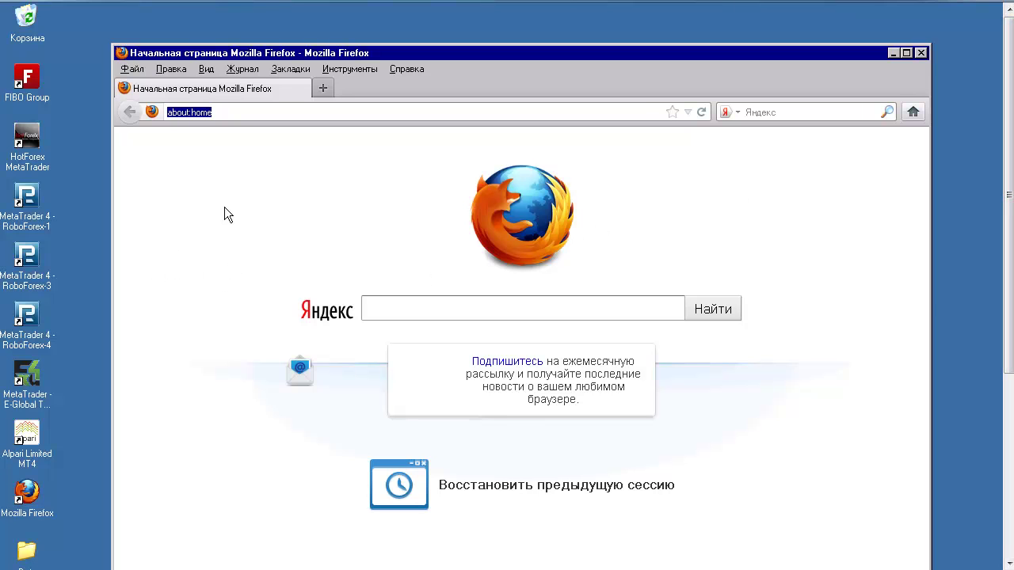
left_click(27, 226)
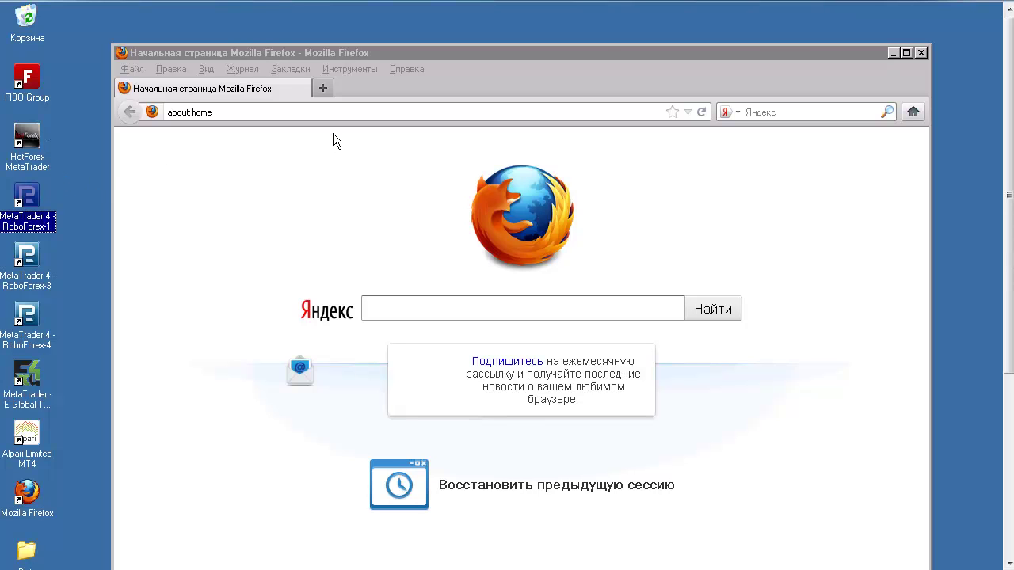
left_click(252, 53)
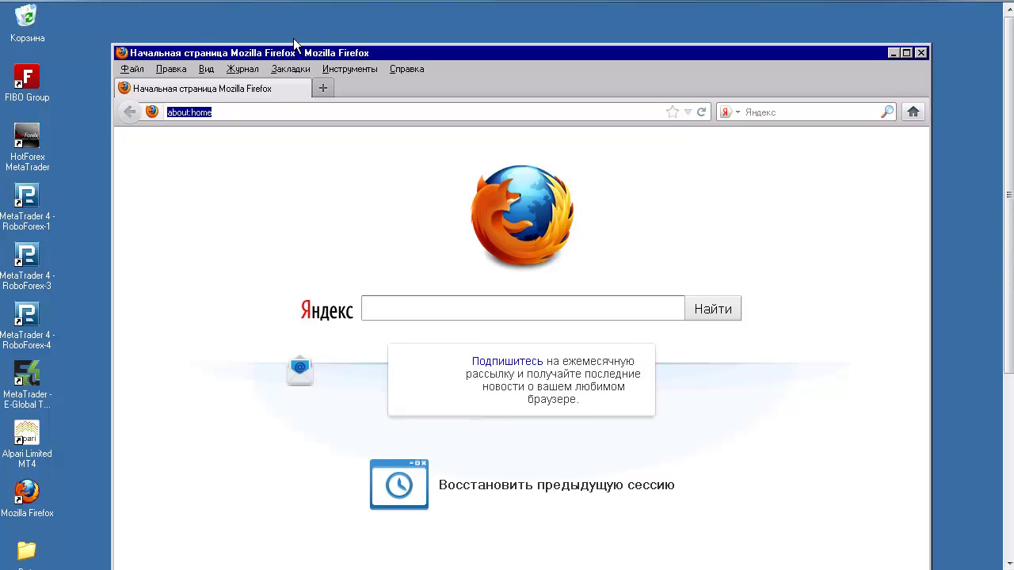
left_click_drag(294, 38, 293, 43)
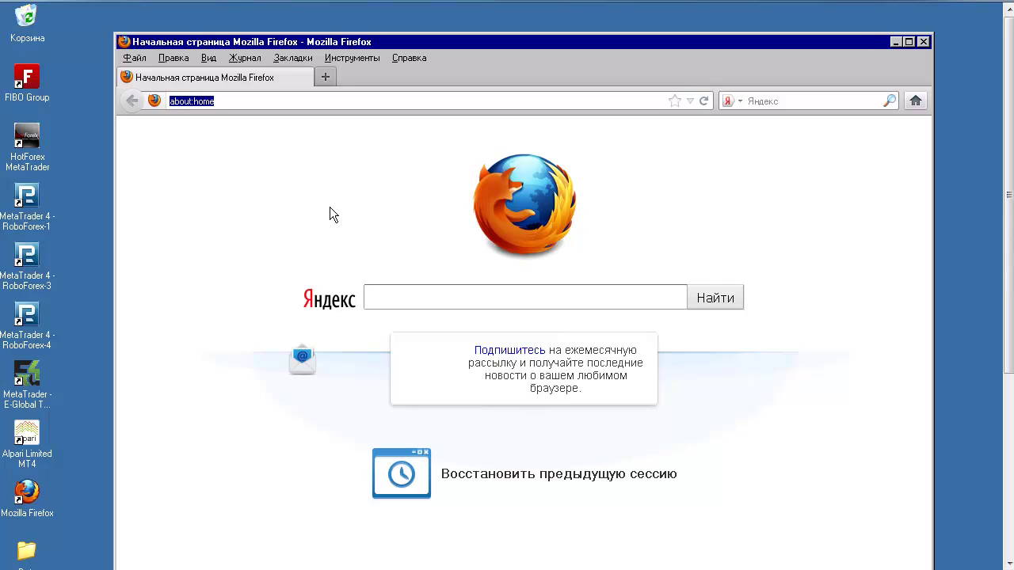
- Close Firefox and disconnect the remote desktop session, leaving the server's programs running
key("alt+F4")
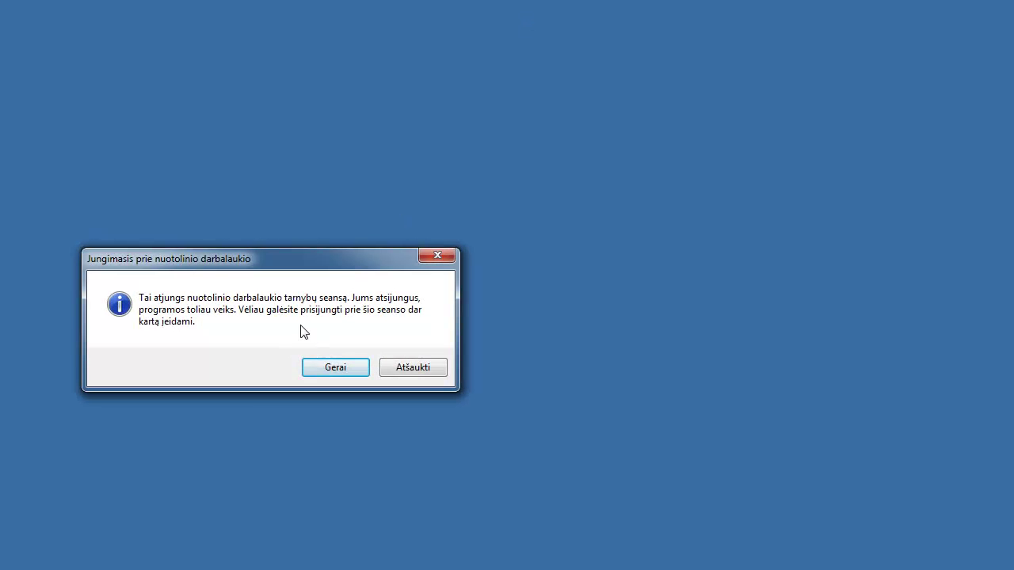
left_click(334, 369)
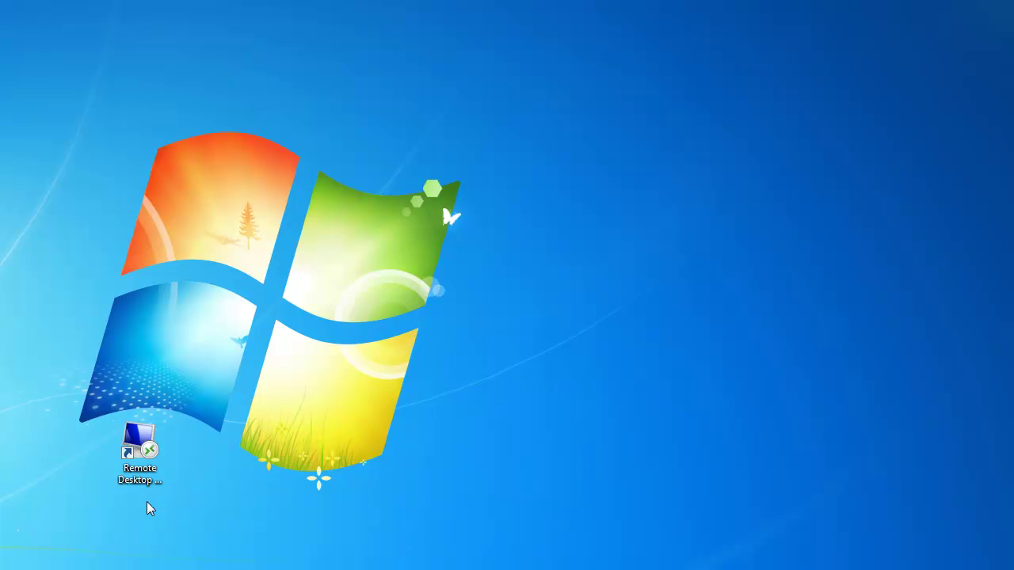
- Check which local drives Remote Desktop shares with the session, discard the drive selection dialog, and reconnect to the server
left_click(141, 458)
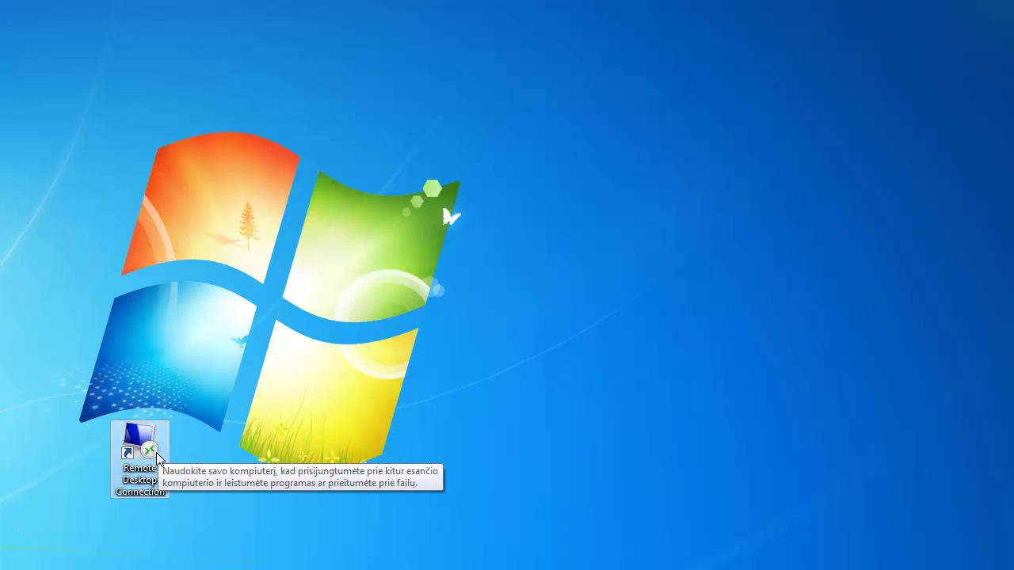
double_click(159, 458)
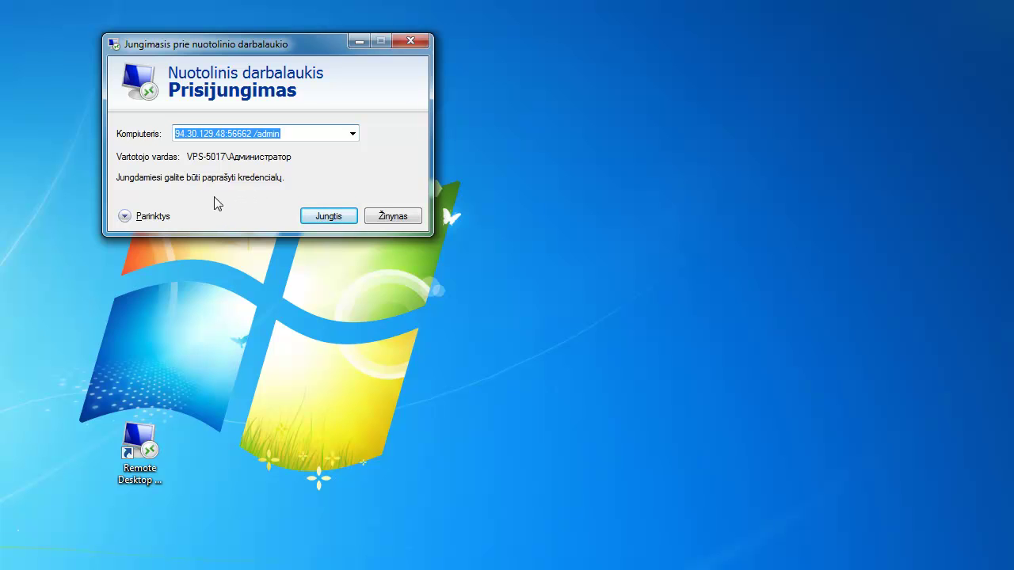
left_click(125, 218)
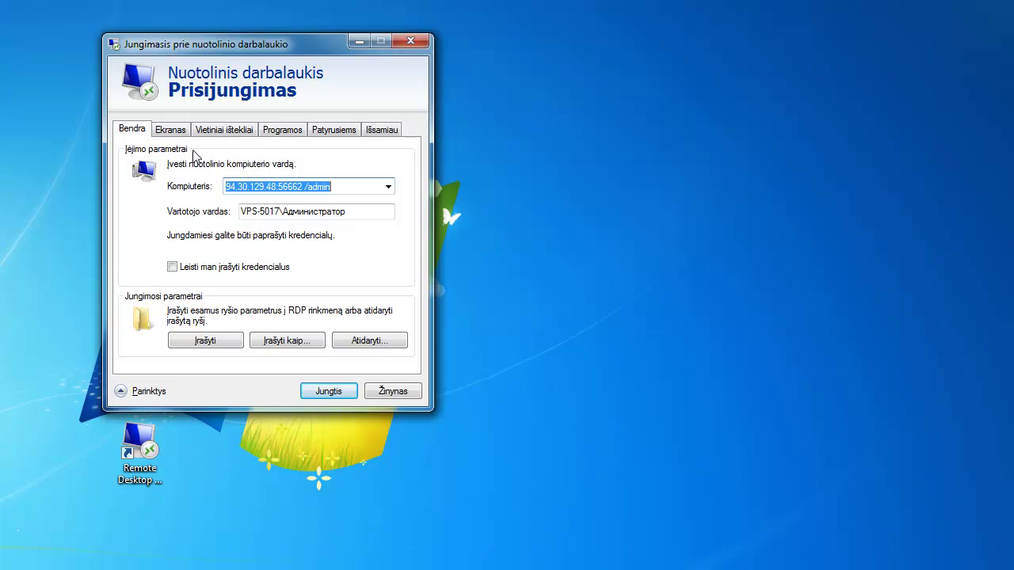
left_click(218, 136)
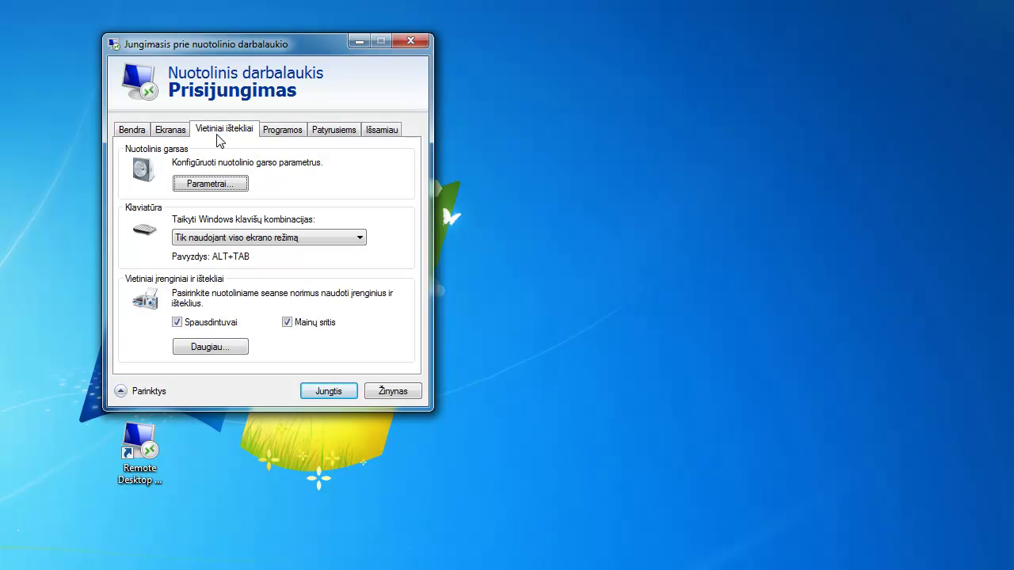
left_click(225, 351)
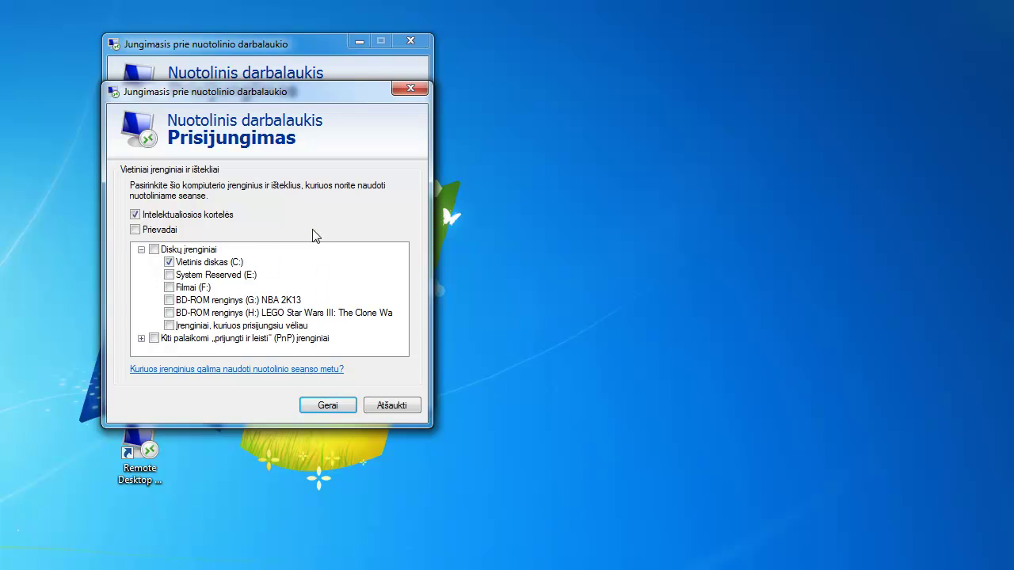
left_click(387, 406)
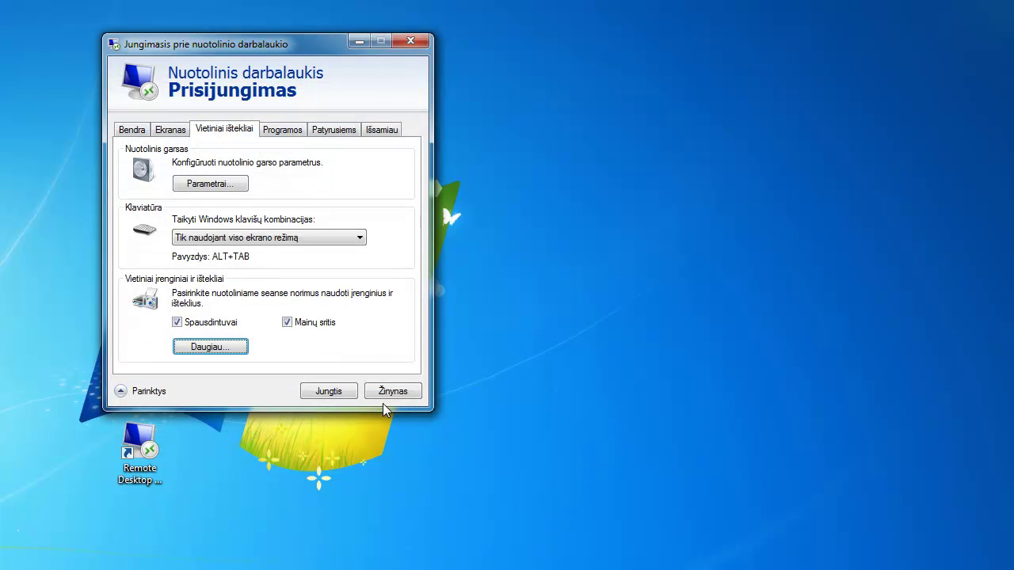
left_click(333, 390)
left_click(347, 310)
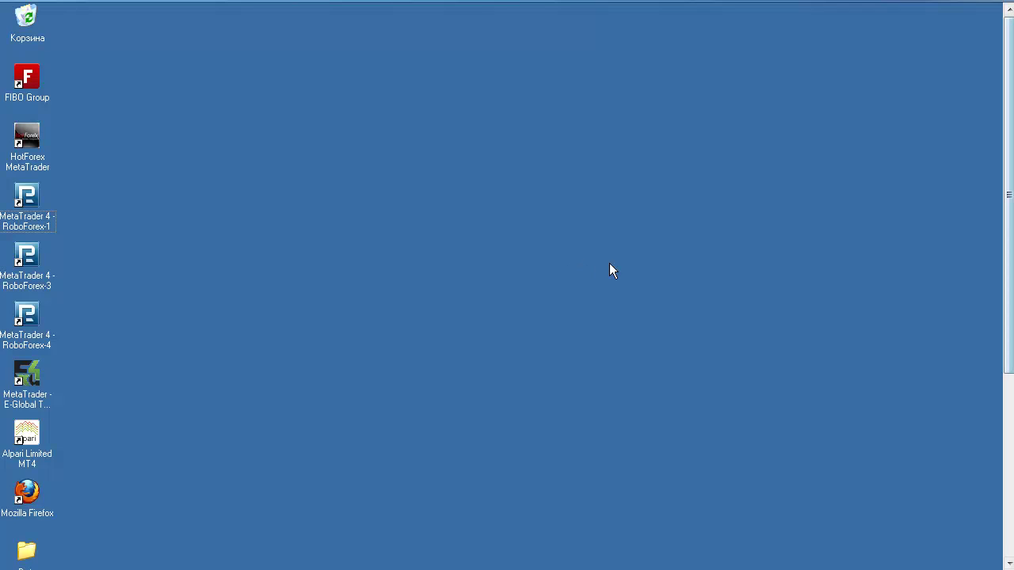
- Add the desktop shortcut MetaTrader 4 - RoboForex-4 to the server's Startup folder (Автозагрузка)
left_click_drag(1008, 279, 997, 452)
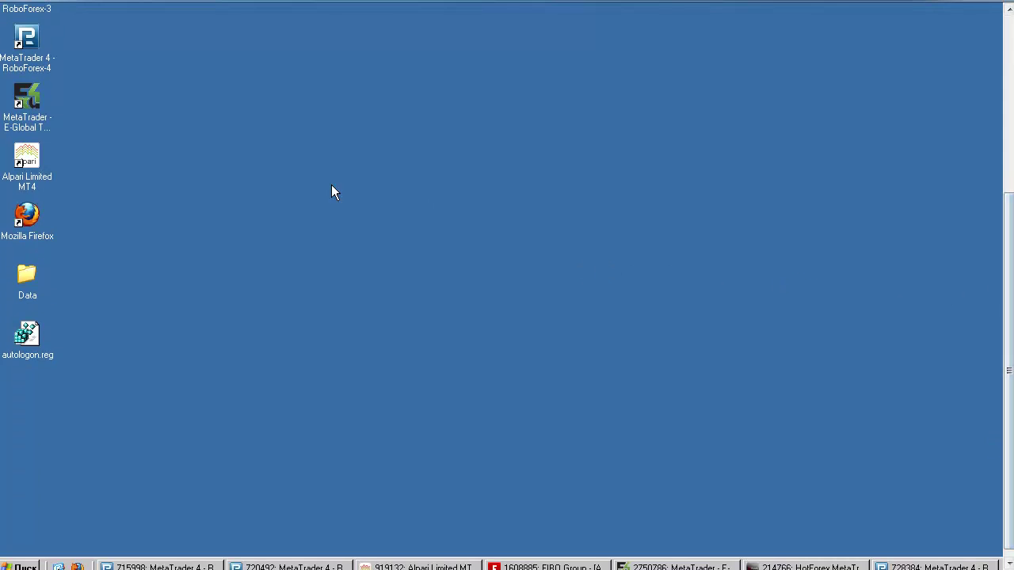
left_click_drag(1007, 255, 1007, 317)
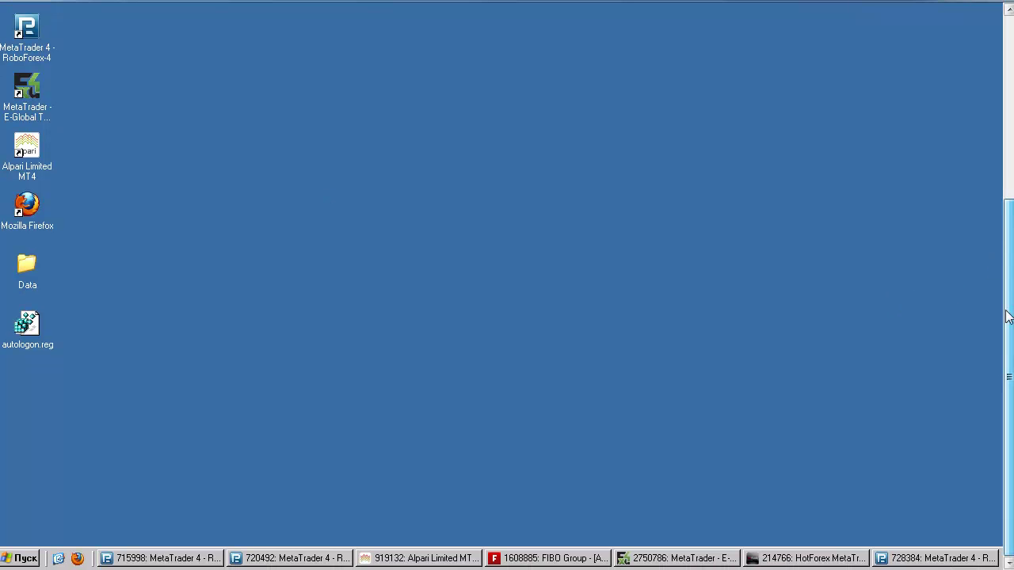
left_click(10, 560)
mouse_move(62, 511)
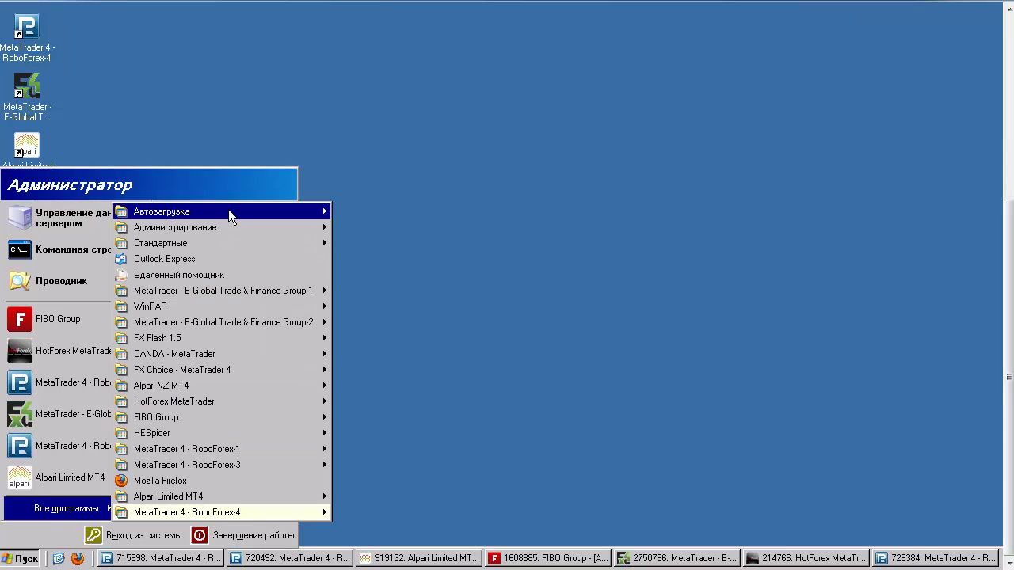
mouse_move(231, 215)
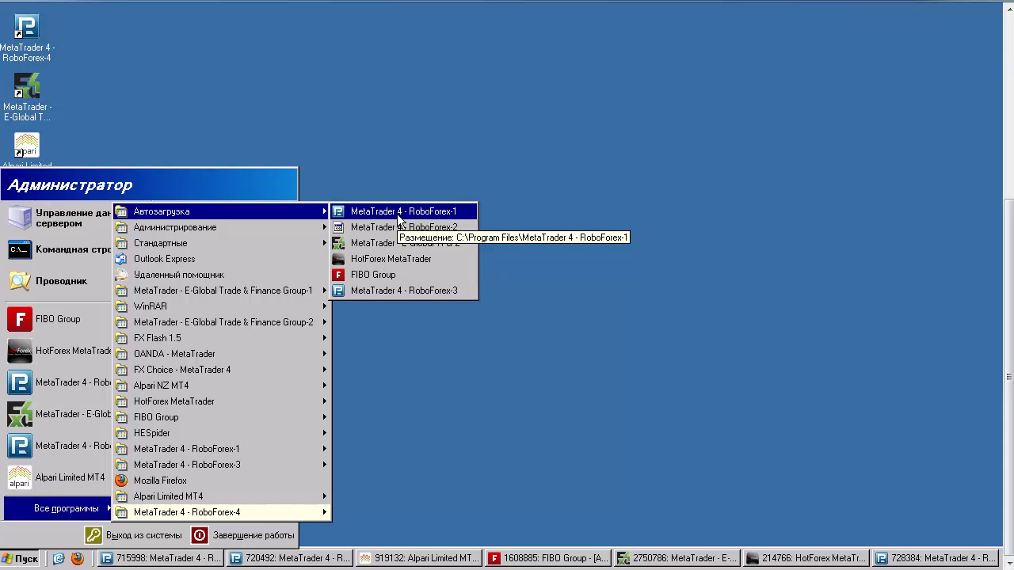
left_click(36, 54)
left_click_drag(35, 54, 383, 232)
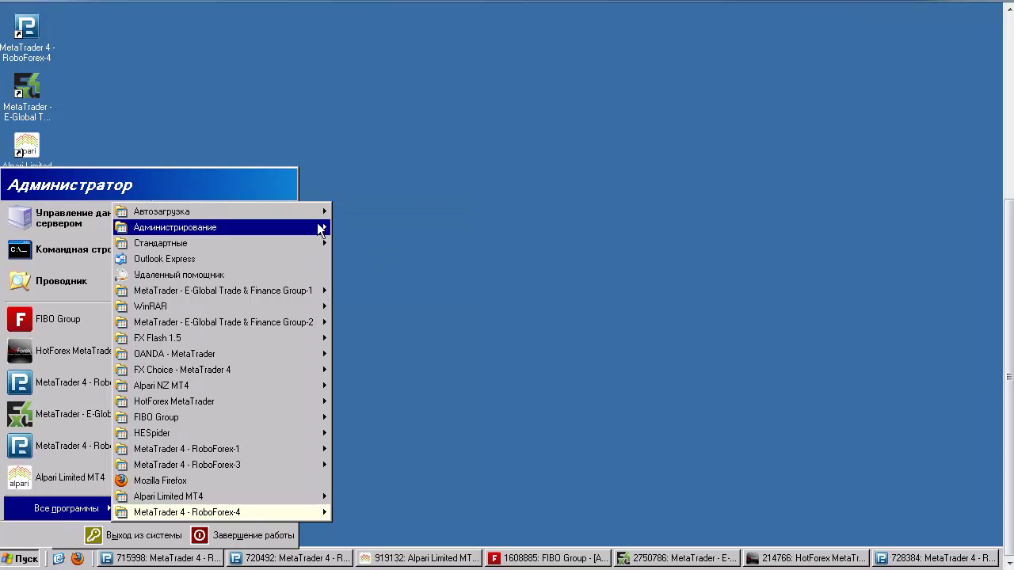
mouse_move(310, 213)
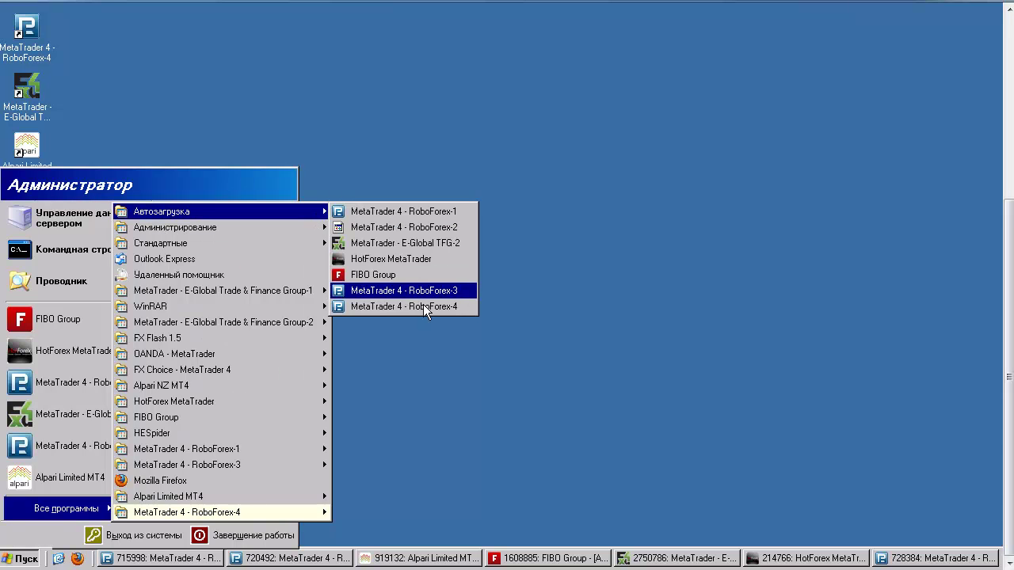
left_click(402, 175)
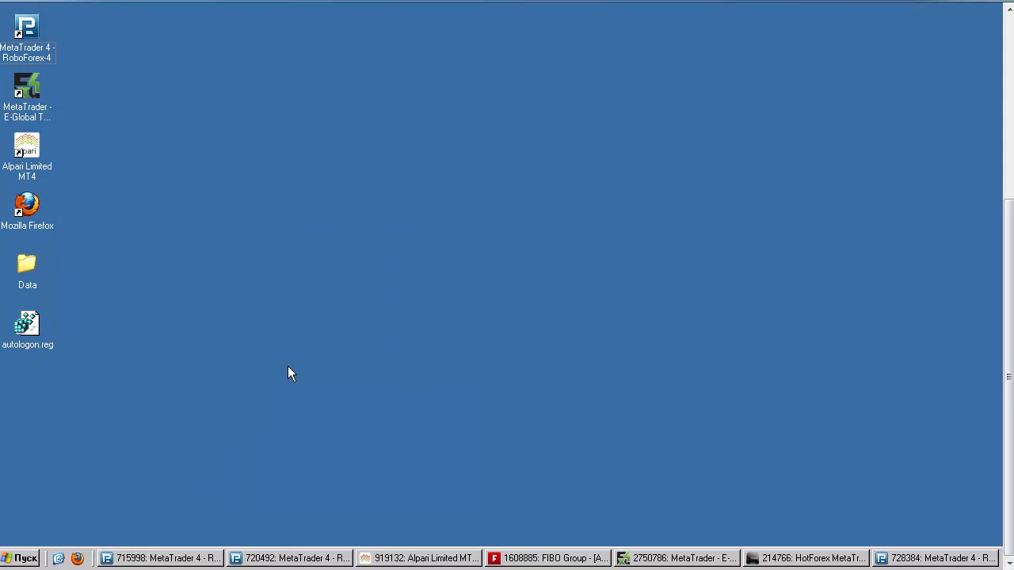